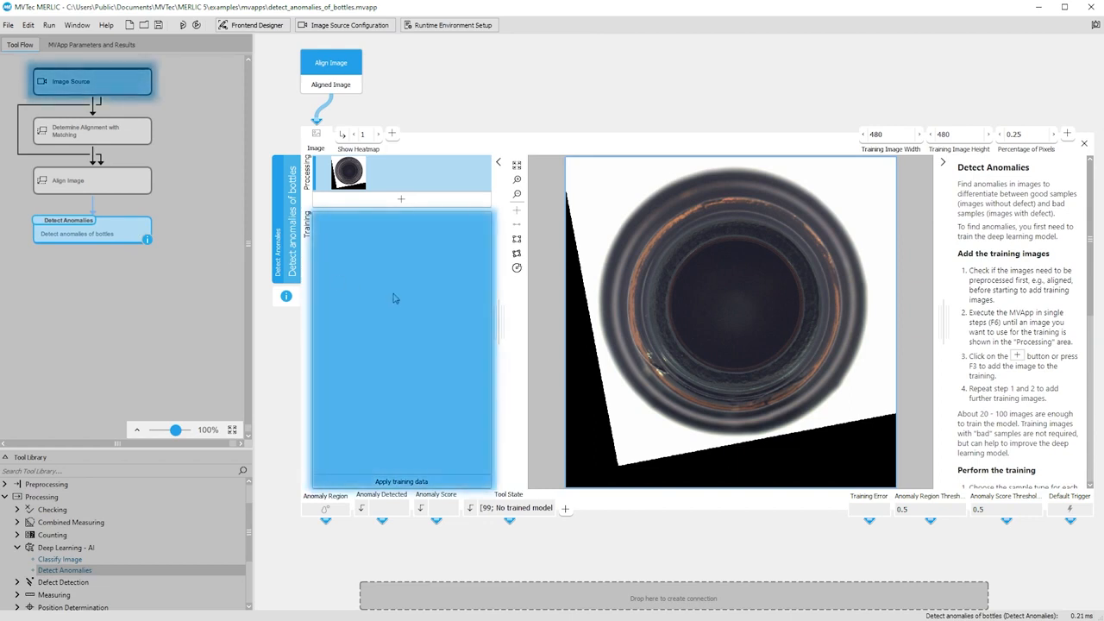
Set the Image Source tool's image source name to good
{"action": "left_click", "coordinate": [139, 92]}
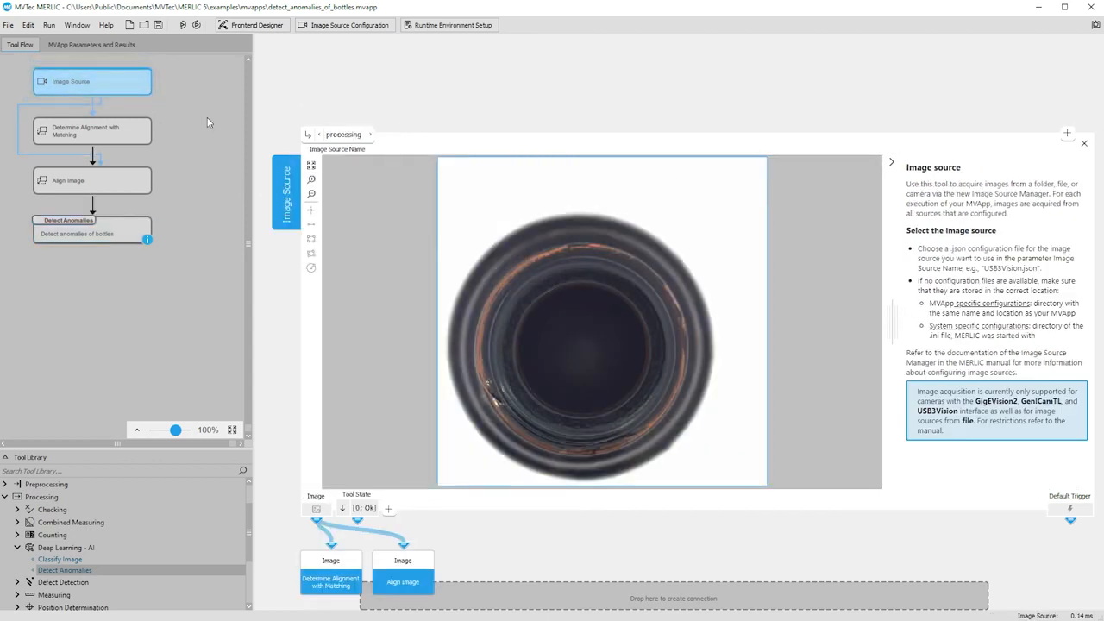
{"action": "left_click", "coordinate": [335, 138]}
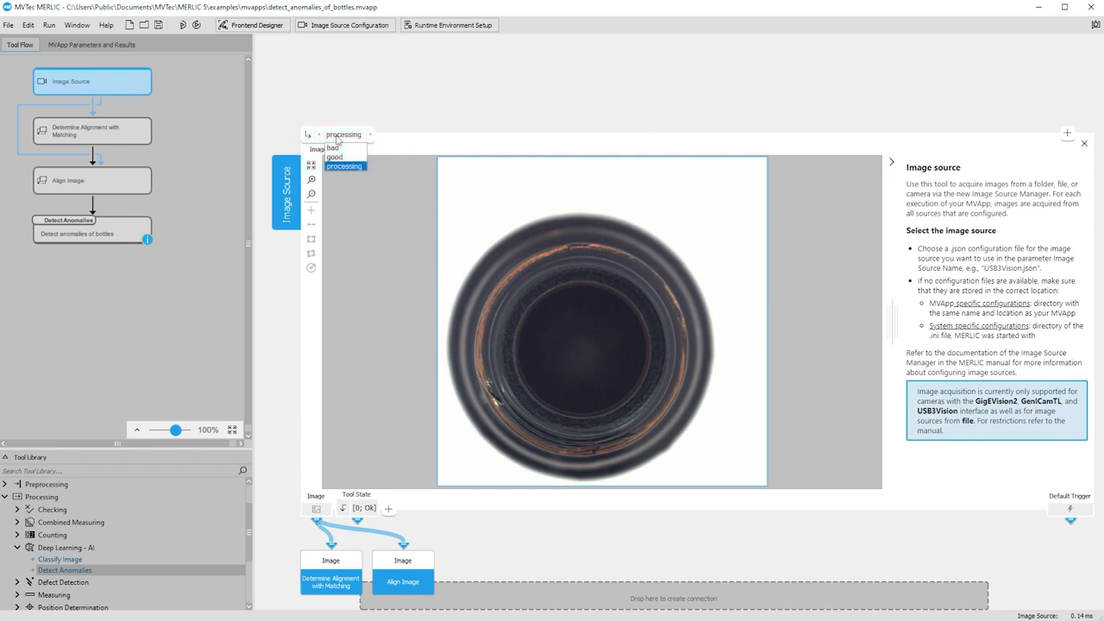
{"action": "left_click", "coordinate": [337, 157]}
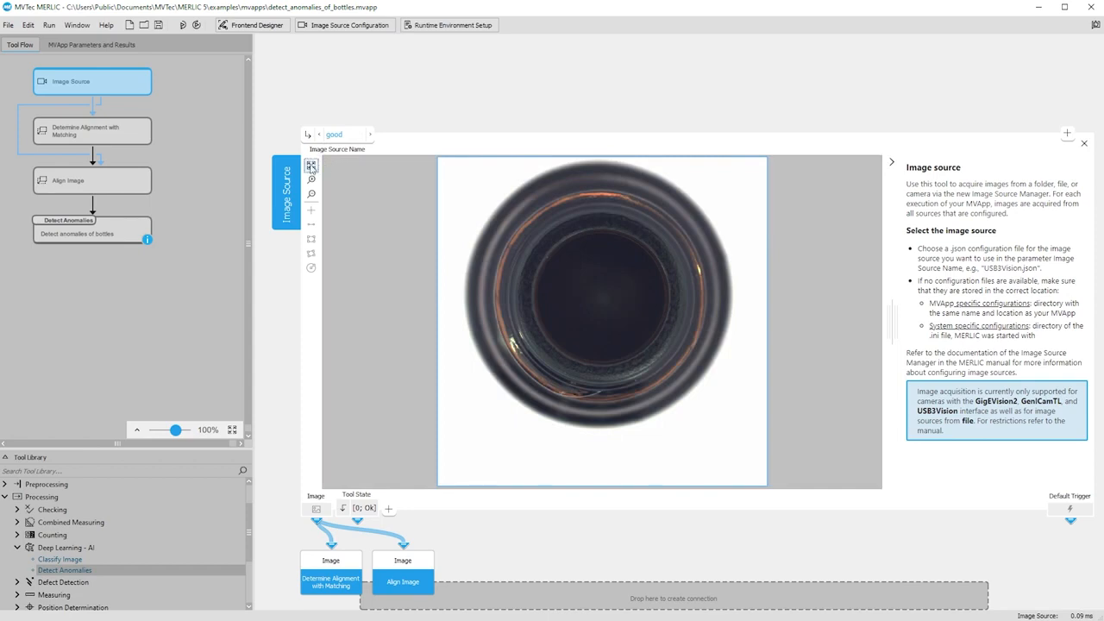
Add the aligned good bottle images one by one to the Detect Anomalies training set until the image sequence repeats, keeping sample type good
{"action": "left_click", "coordinate": [139, 226]}
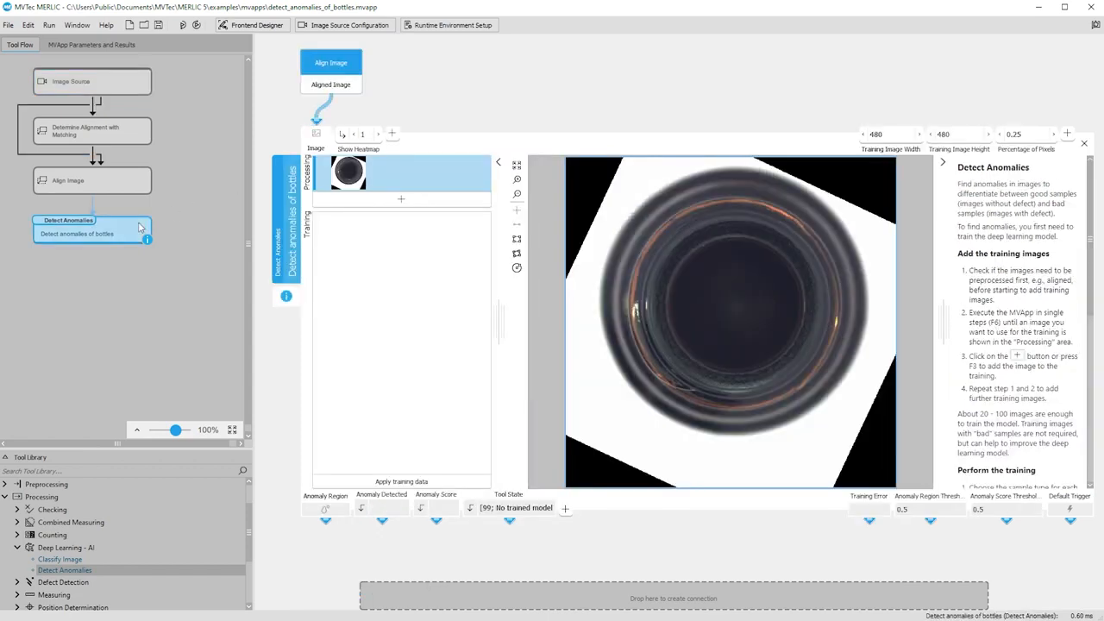
{"action": "left_click", "coordinate": [399, 201]}
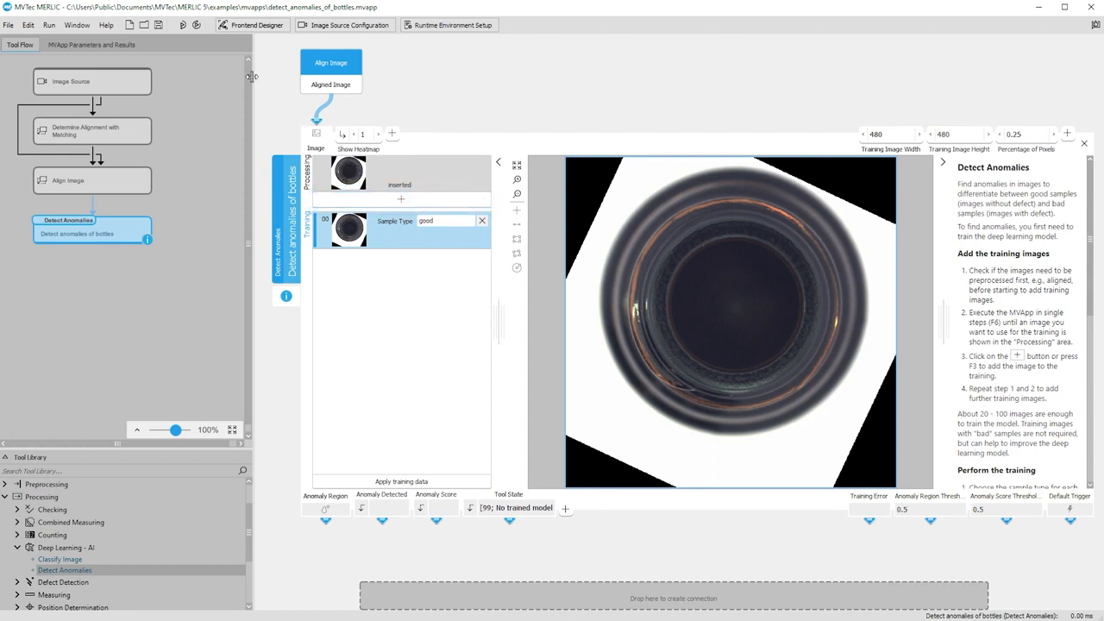
{"action": "left_click", "coordinate": [183, 26]}
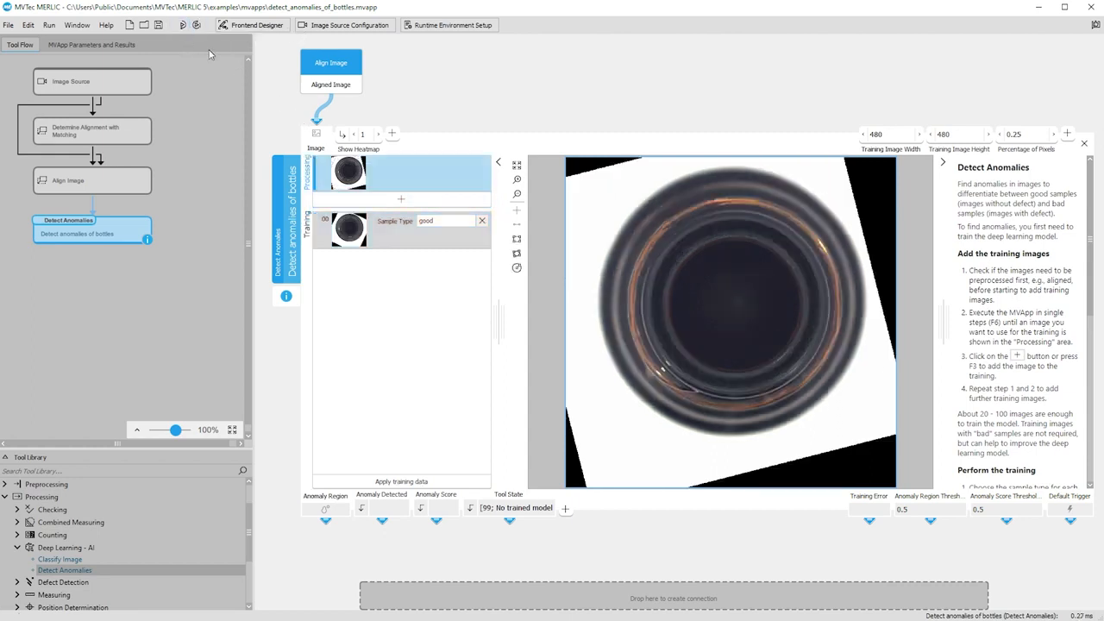
{"action": "left_click", "coordinate": [412, 198]}
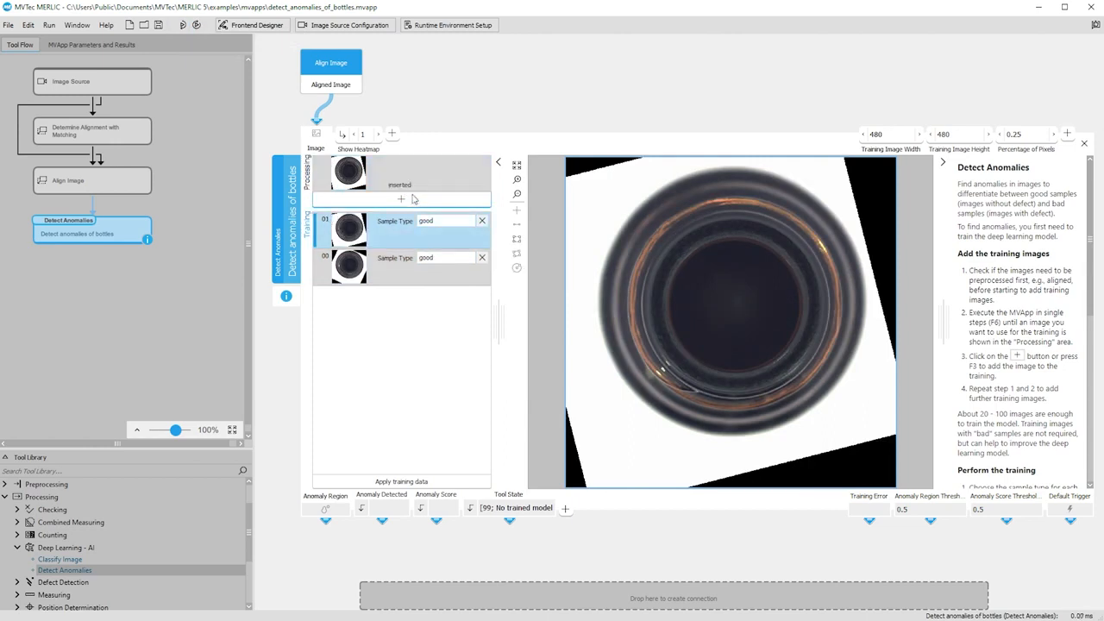
{"action": "key", "text": "F6"}
{"action": "left_click", "coordinate": [412, 199]}
{"action": "key", "text": "F6"}
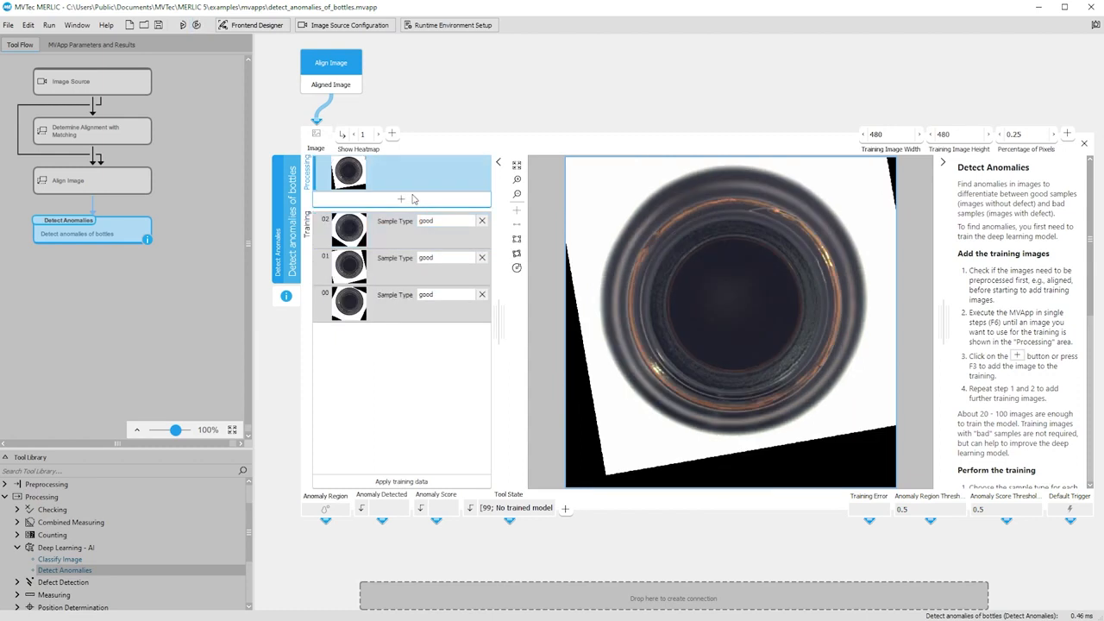
{"action": "left_click", "coordinate": [412, 198]}
{"action": "key", "text": "F6"}
{"action": "left_click", "coordinate": [413, 198]}
{"action": "key", "text": "F6"}
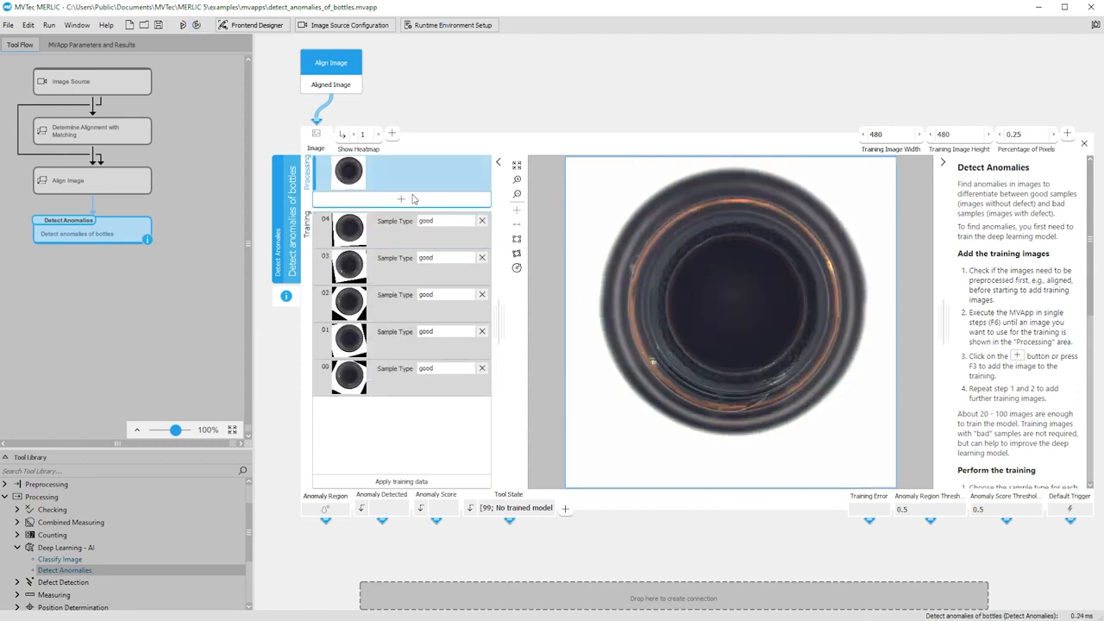
{"action": "left_click", "coordinate": [413, 198]}
{"action": "key", "text": "F6"}
{"action": "left_click", "coordinate": [412, 198]}
{"action": "key", "text": "F6"}
{"action": "left_click", "coordinate": [412, 198]}
{"action": "key", "text": "F6"}
{"action": "left_click", "coordinate": [412, 198]}
{"action": "key", "text": "F6"}
{"action": "left_click", "coordinate": [412, 198]}
{"action": "key", "text": "F6"}
{"action": "left_click", "coordinate": [412, 198]}
{"action": "key", "text": "F6"}
{"action": "left_click", "coordinate": [412, 199]}
{"action": "key", "text": "F6"}
{"action": "left_click", "coordinate": [412, 198]}
{"action": "key", "text": "F6"}
{"action": "left_click", "coordinate": [412, 198]}
{"action": "key", "text": "F6"}
{"action": "left_click", "coordinate": [412, 199]}
{"action": "key", "text": "F6"}
{"action": "left_click", "coordinate": [412, 198]}
{"action": "key", "text": "F6"}
{"action": "left_click", "coordinate": [413, 198]}
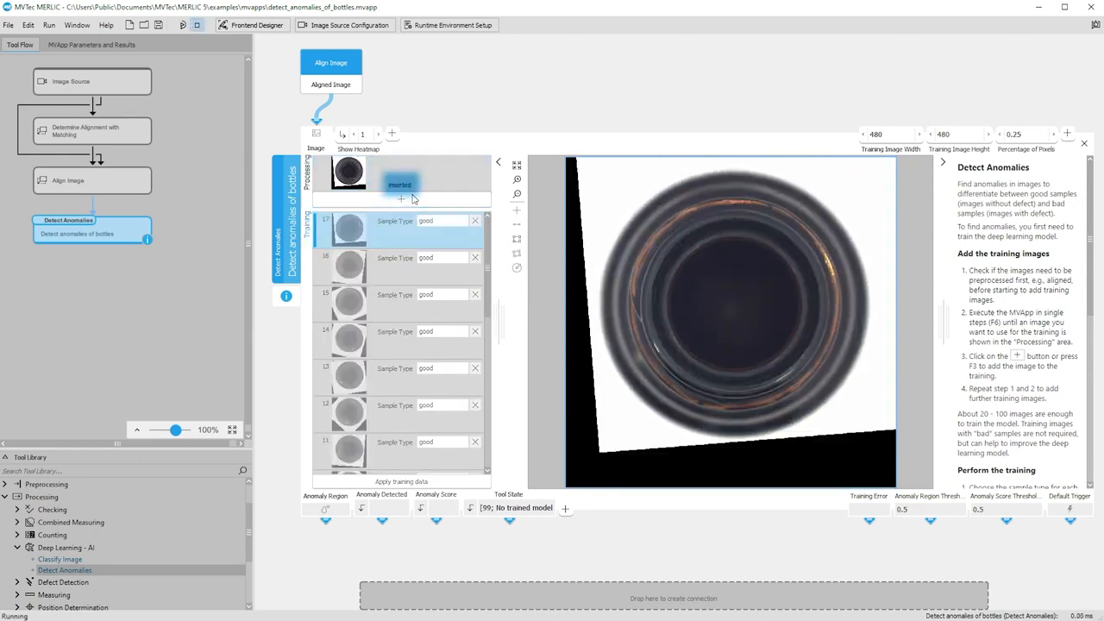
{"action": "key", "text": "F6"}
{"action": "left_click", "coordinate": [413, 199]}
{"action": "key", "text": "F6"}
{"action": "left_click", "coordinate": [412, 198]}
{"action": "key", "text": "F6"}
{"action": "left_click", "coordinate": [413, 198]}
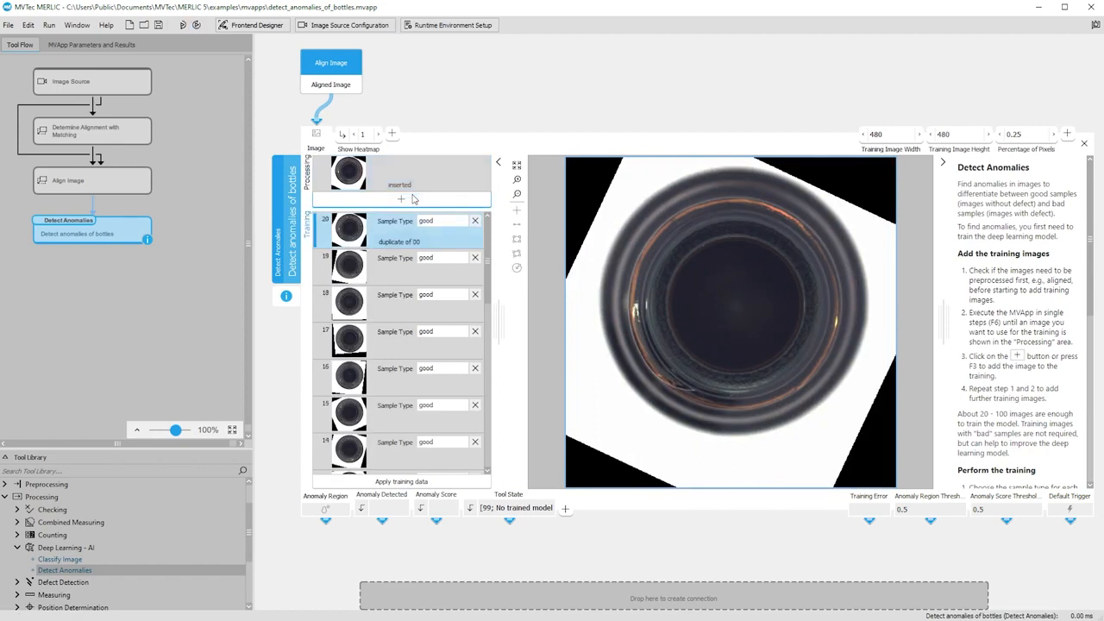
Remove the duplicate training image and apply the training data to train the anomaly model
{"action": "left_click", "coordinate": [474, 223]}
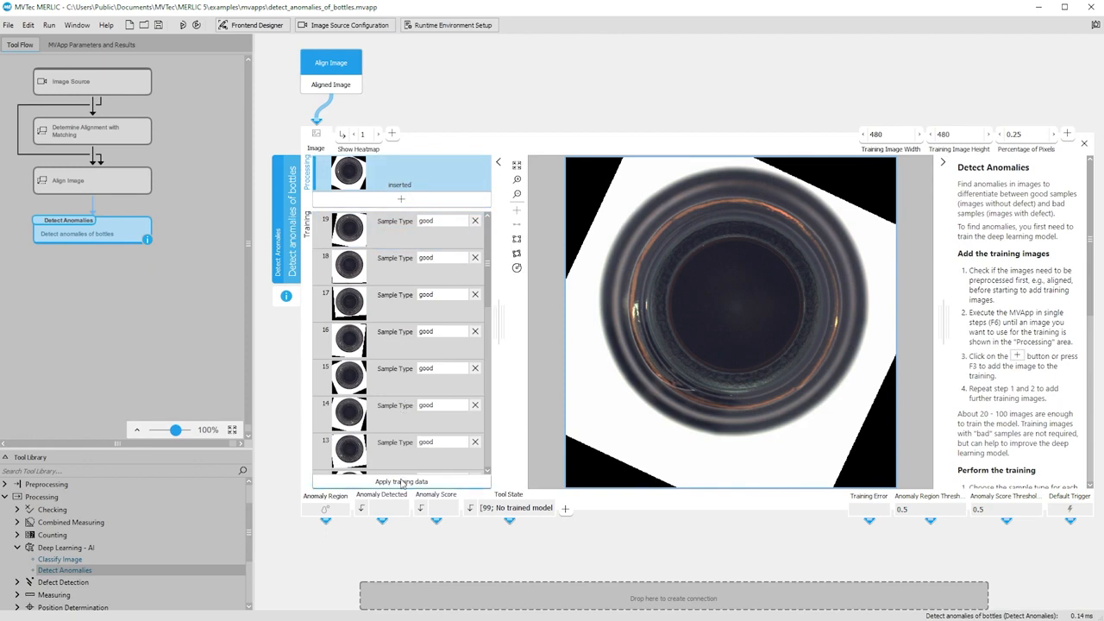
{"action": "left_click", "coordinate": [401, 481]}
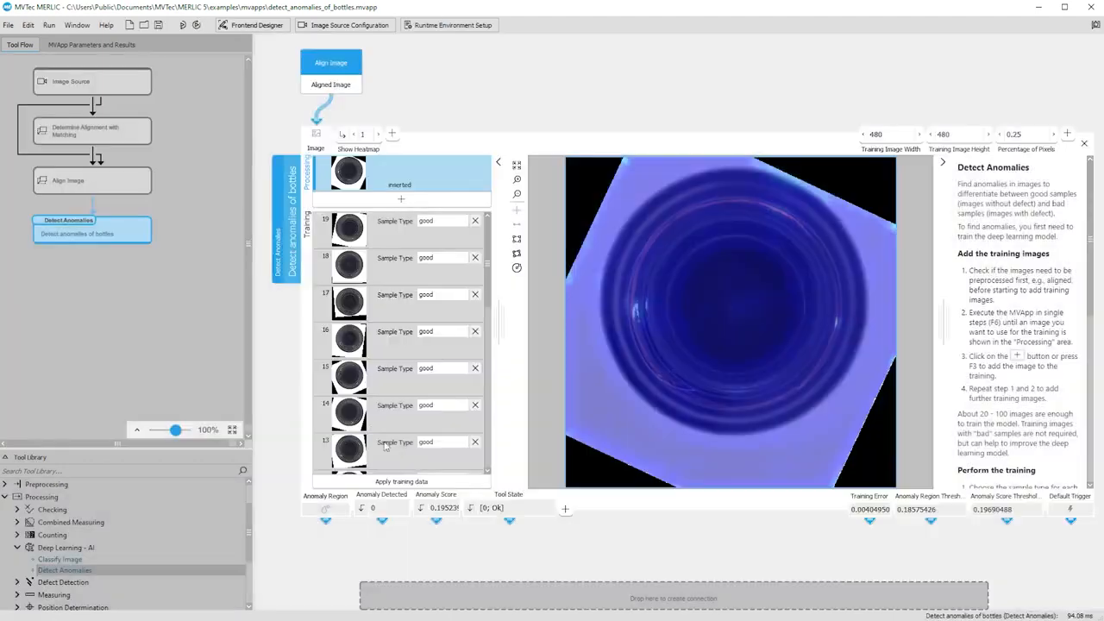
Change the Image Source tool's image source name from the good set to processing
{"action": "left_click", "coordinate": [135, 82]}
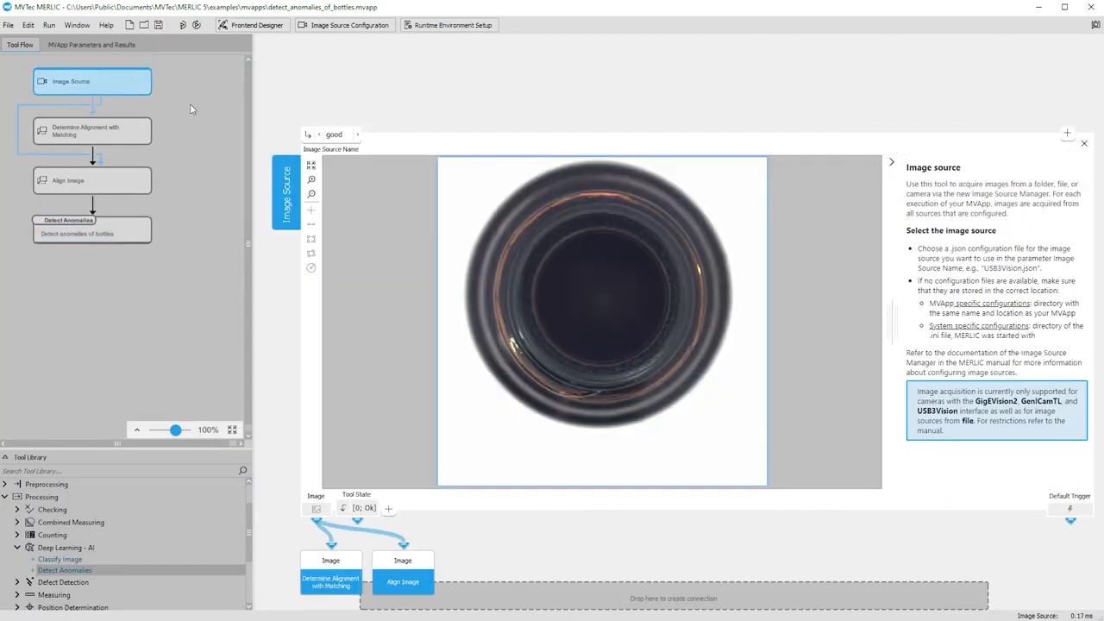
{"action": "left_click", "coordinate": [349, 135]}
{"action": "left_click", "coordinate": [343, 166]}
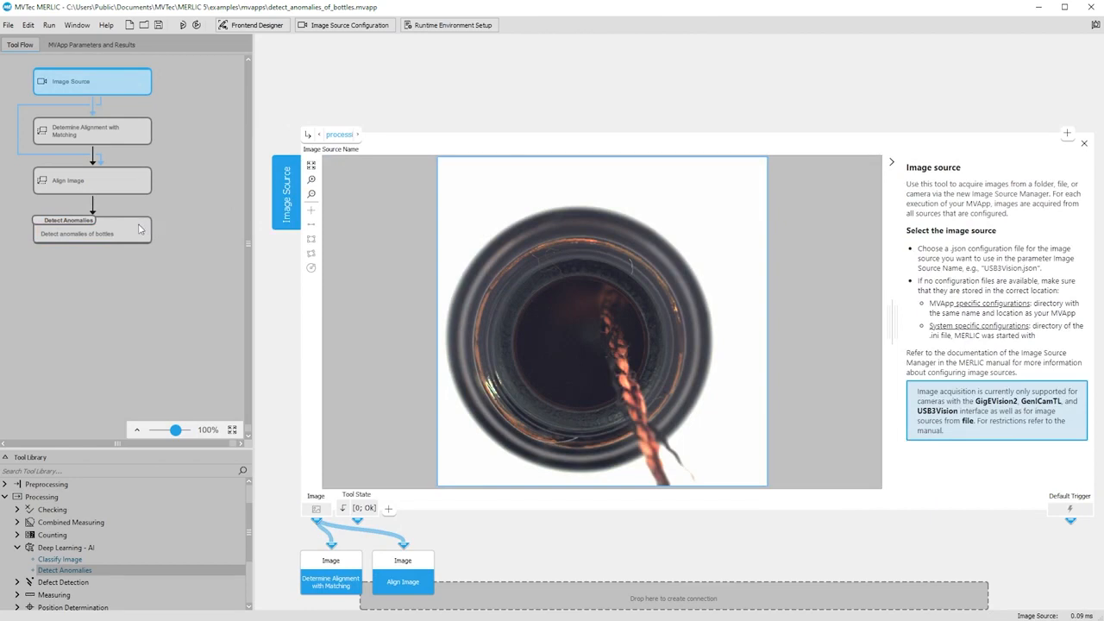
Inspect the Detect Anomalies result on the processing image with the heatmap turned off and on again
{"action": "left_click", "coordinate": [139, 228]}
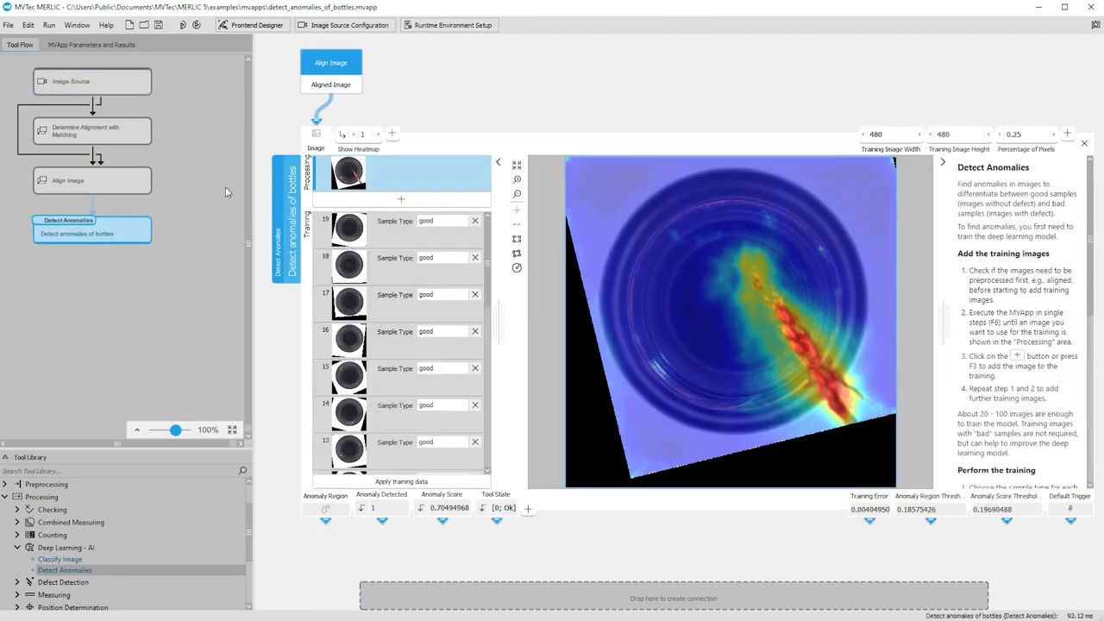
{"action": "left_click", "coordinate": [363, 137]}
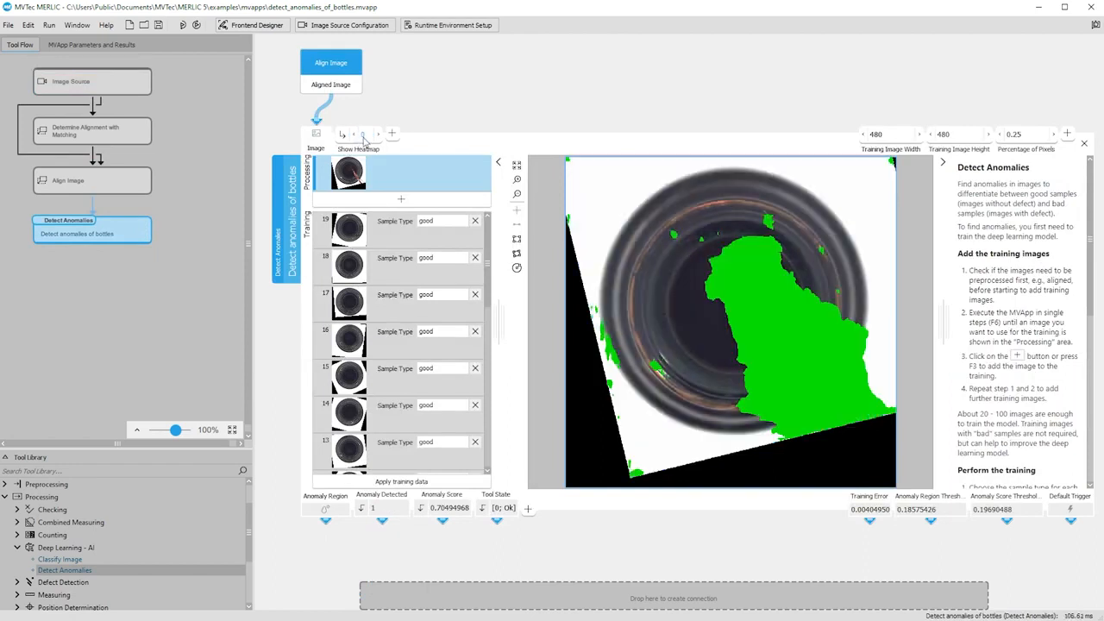
{"action": "left_click", "coordinate": [363, 137]}
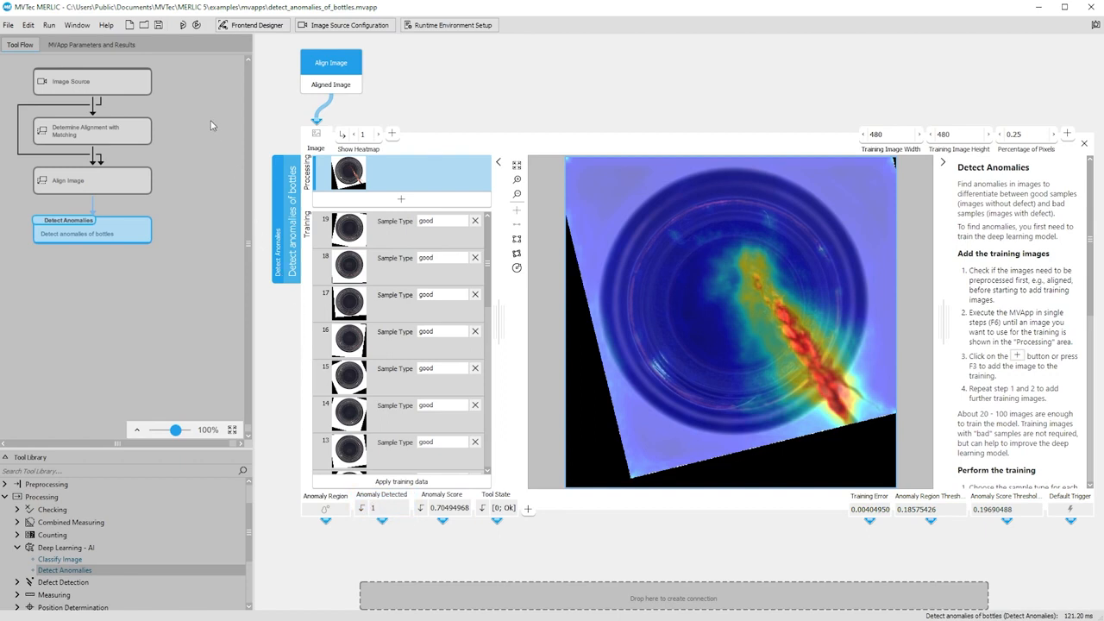
Execute the MVApp in single steps over several processing images, and run it continuously to check the anomaly results
{"action": "left_click", "coordinate": [181, 25]}
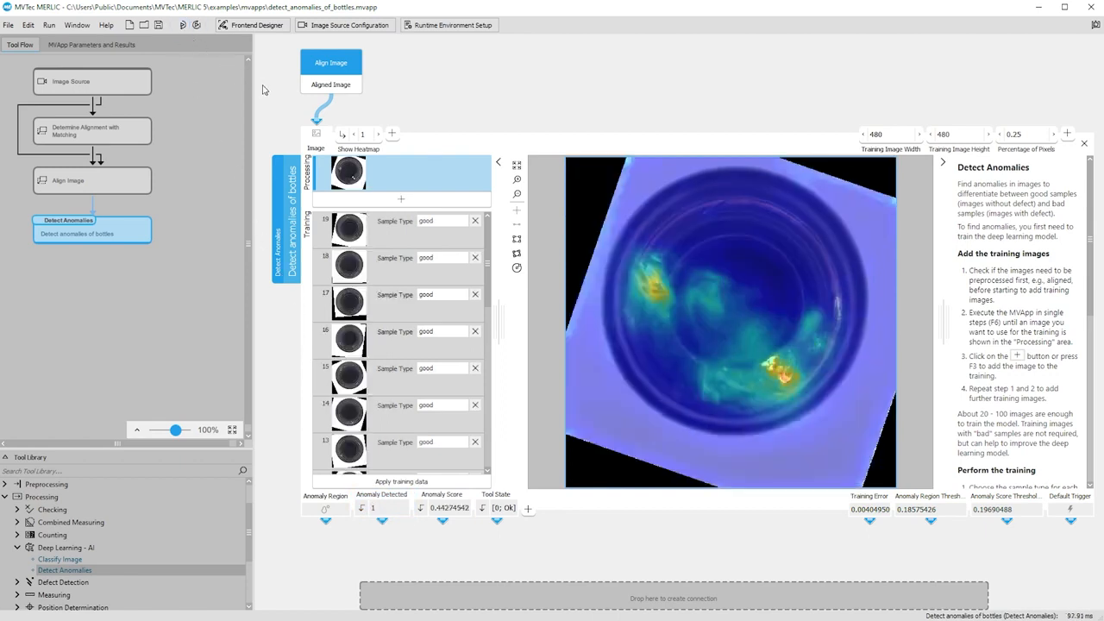
{"action": "key", "text": "F6"}
{"action": "key", "text": "F6"}
{"action": "key", "text": "F6"}
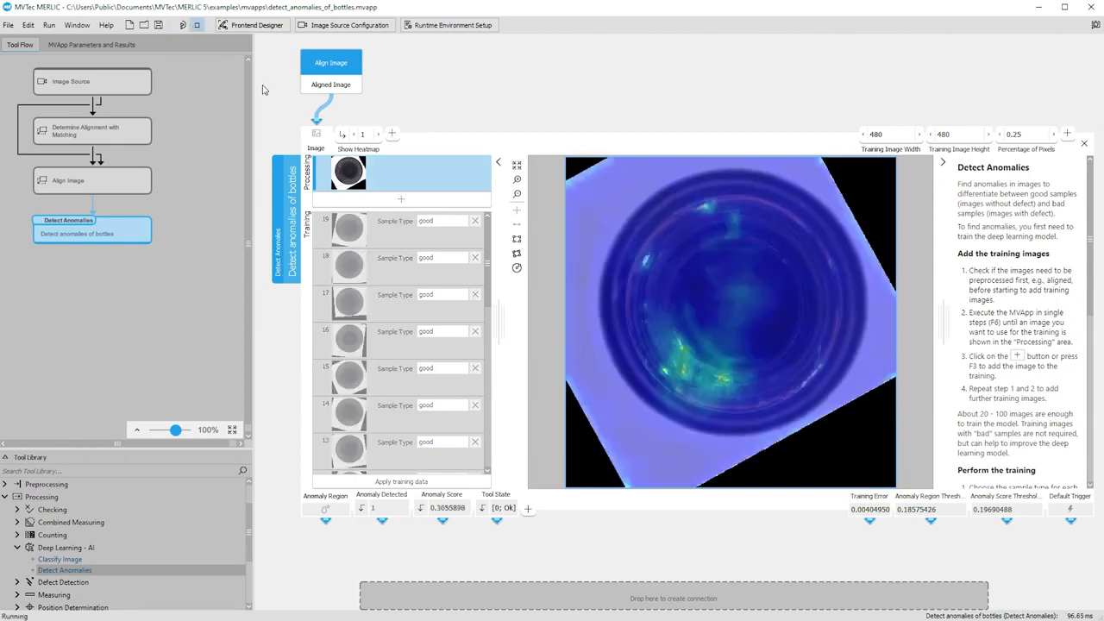
{"action": "key", "text": "F5"}
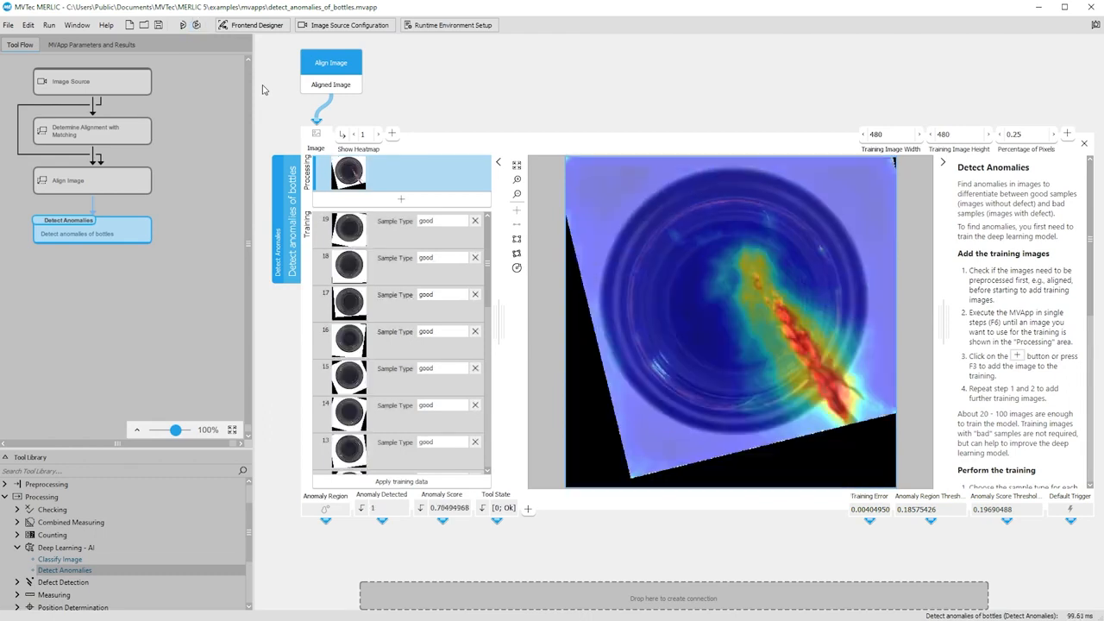
Set the Image Source tool's image source name to bad
{"action": "left_click", "coordinate": [115, 90]}
{"action": "left_click", "coordinate": [355, 135]}
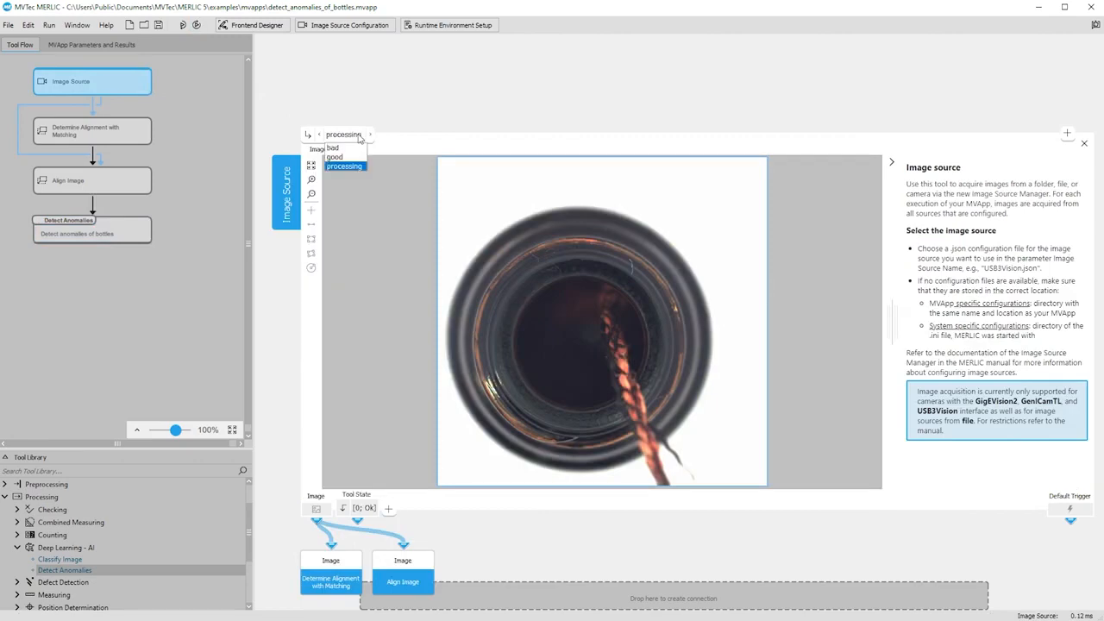
{"action": "left_click", "coordinate": [359, 148]}
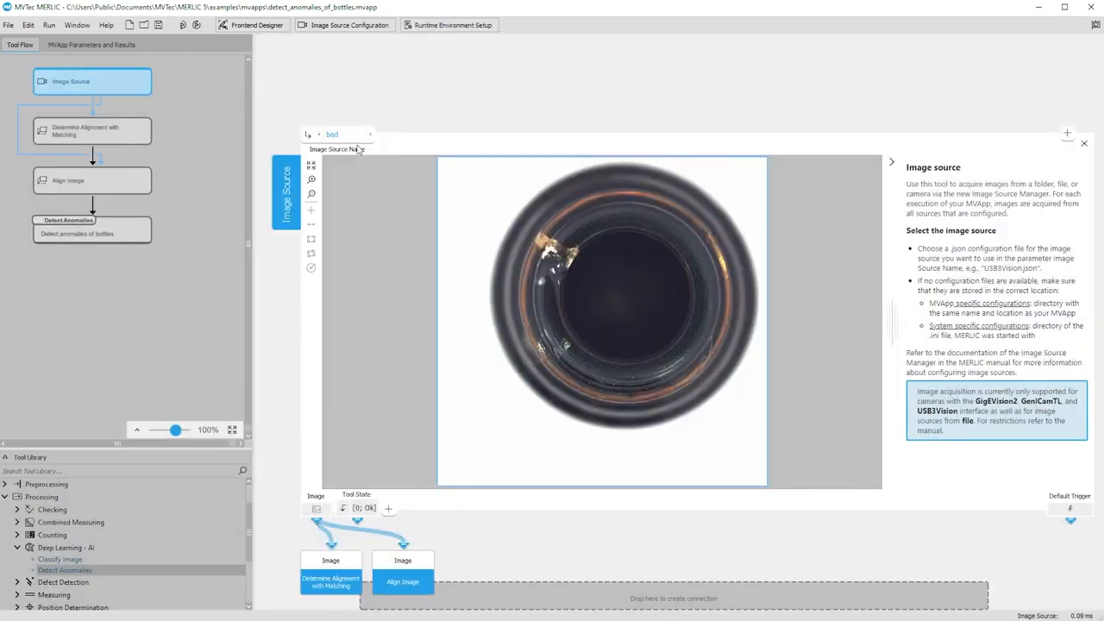
Add the current defective bottle image to the Detect Anomalies training set and set its sample type to bad
{"action": "left_click", "coordinate": [138, 234]}
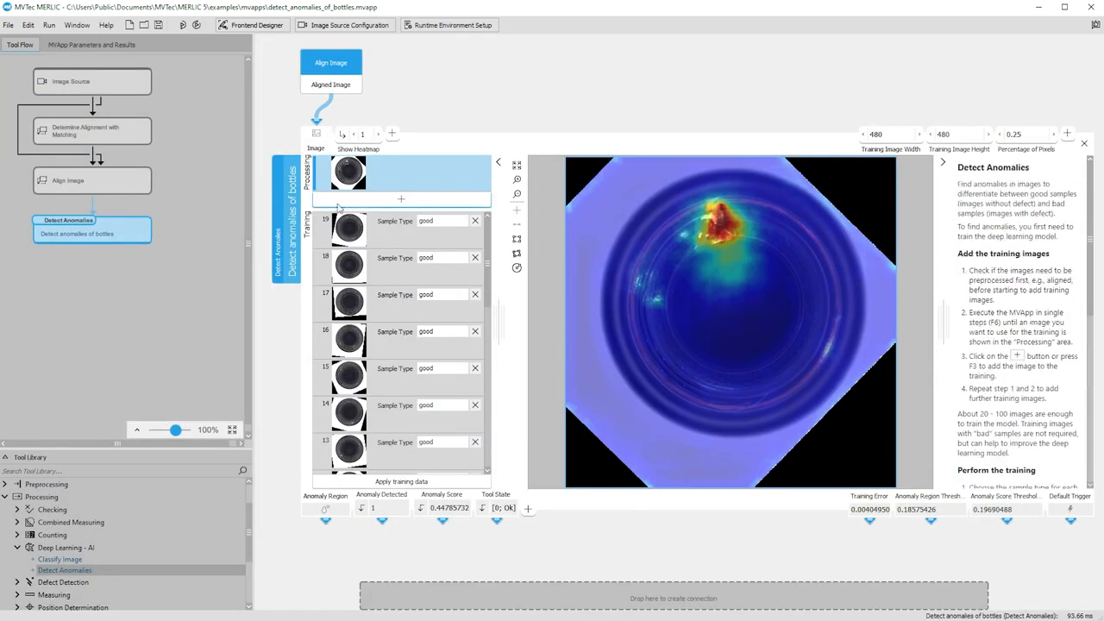
{"action": "left_click", "coordinate": [403, 201]}
{"action": "left_click", "coordinate": [434, 222]}
{"action": "left_click", "coordinate": [434, 238]}
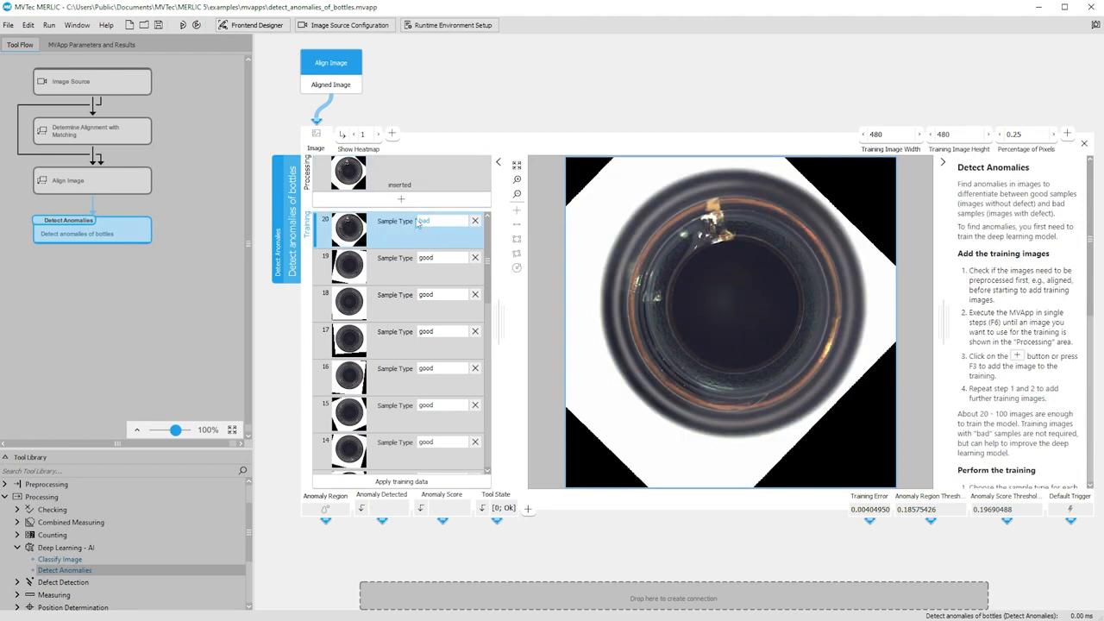
Add four more defective bottle images with sample type bad, and apply the training data to retrain the model
{"action": "left_click", "coordinate": [183, 25]}
{"action": "left_click", "coordinate": [402, 200]}
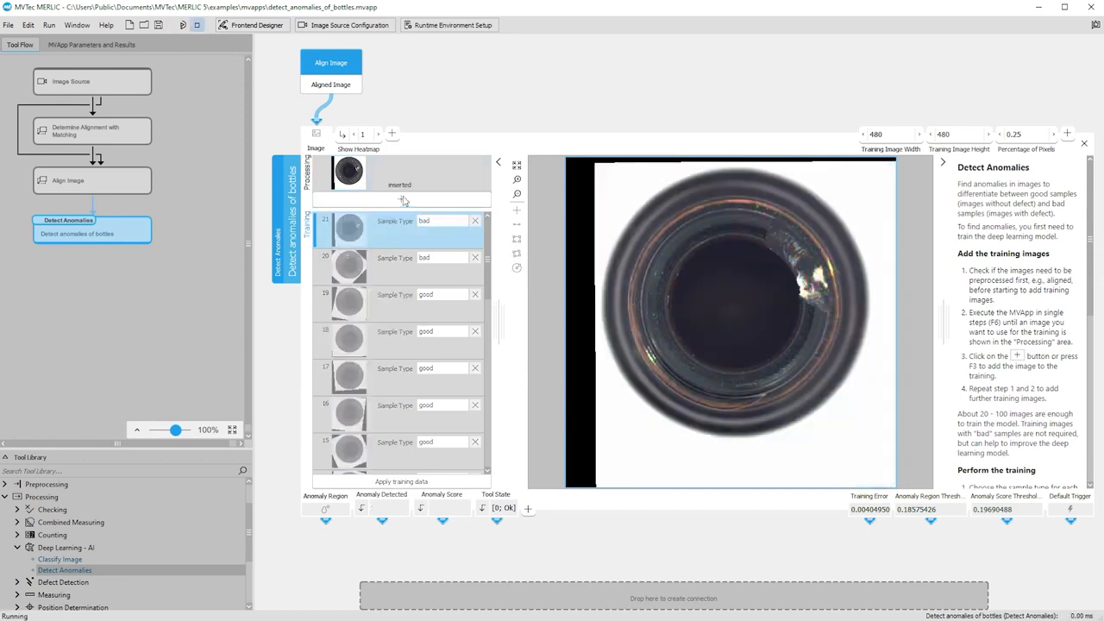
{"action": "left_click", "coordinate": [401, 200]}
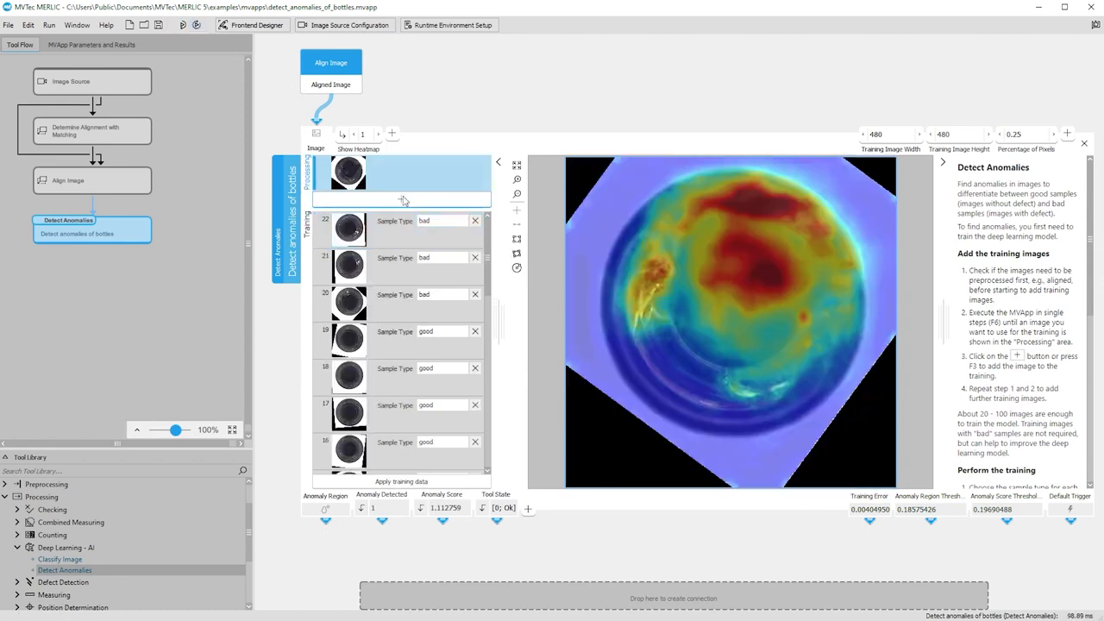
{"action": "left_click", "coordinate": [402, 199]}
{"action": "left_click", "coordinate": [402, 199]}
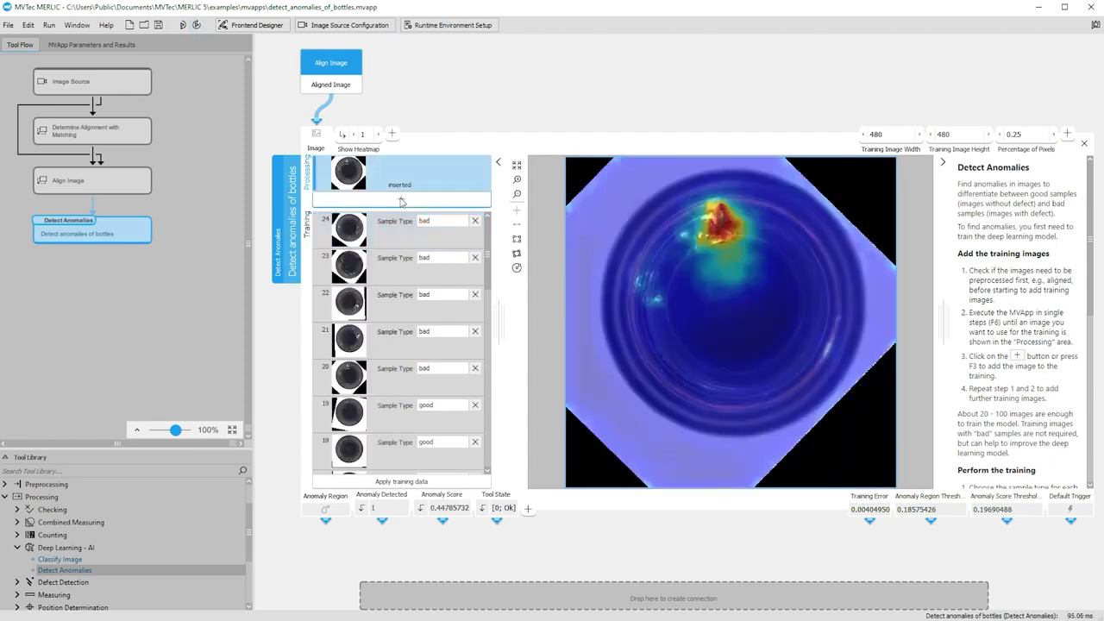
{"action": "left_click", "coordinate": [432, 483]}
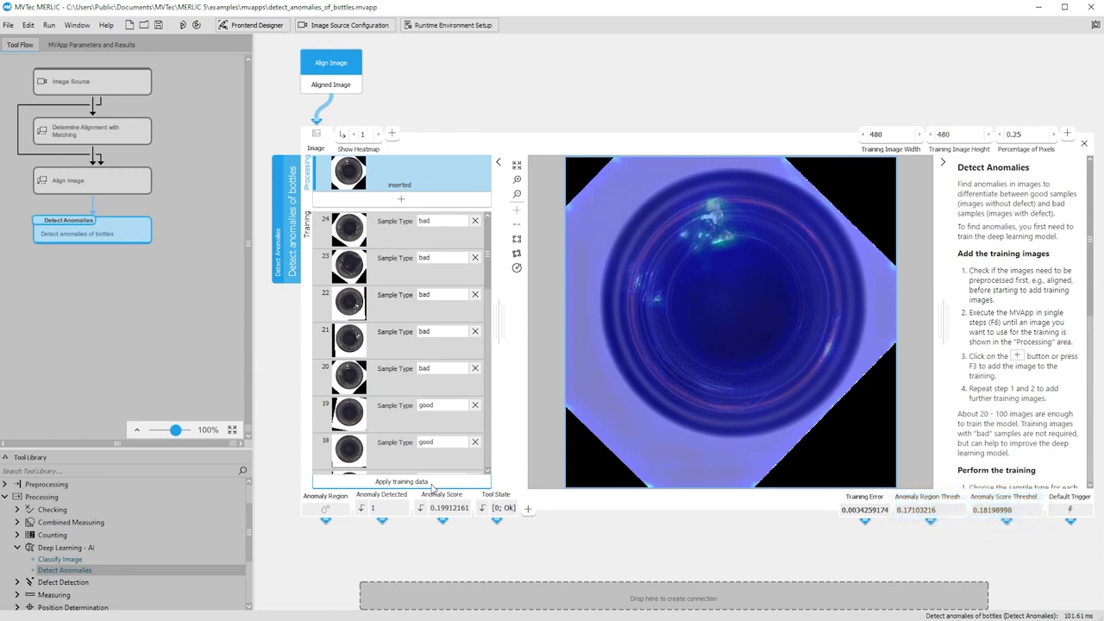
Switch the image source back to processing and view the retrained Detect Anomalies result
{"action": "left_click", "coordinate": [141, 92]}
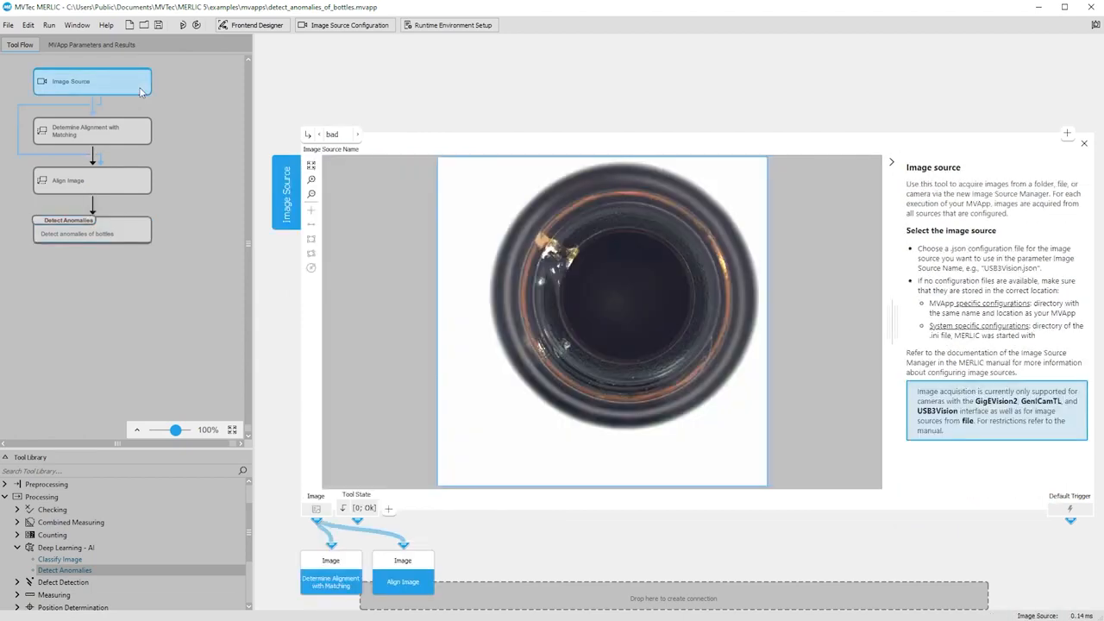
{"action": "left_click", "coordinate": [335, 135]}
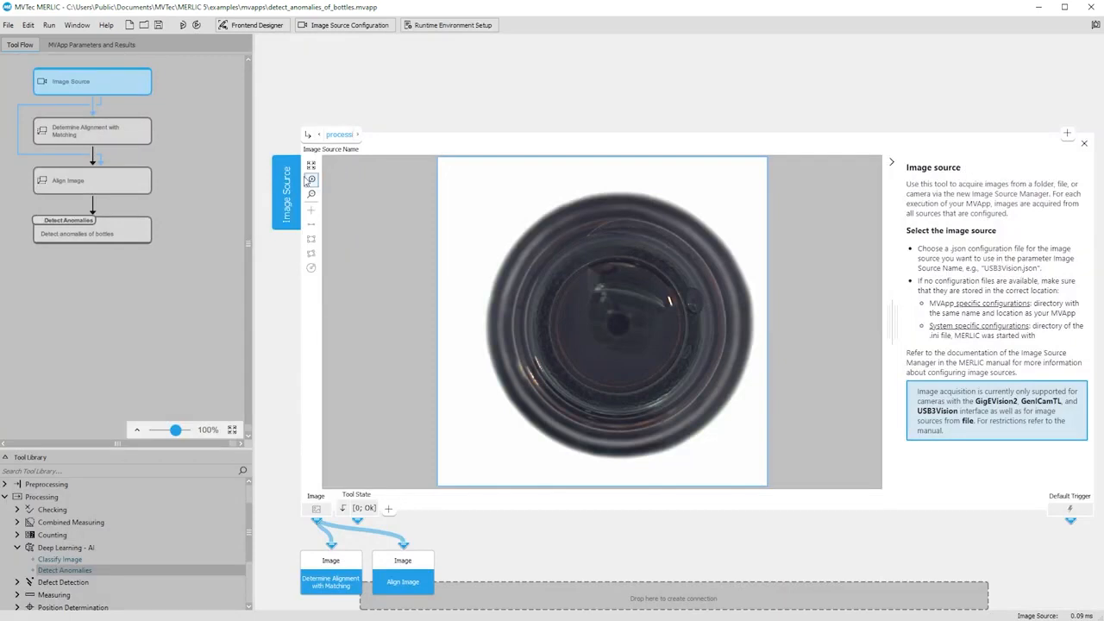
{"action": "left_click", "coordinate": [142, 226]}
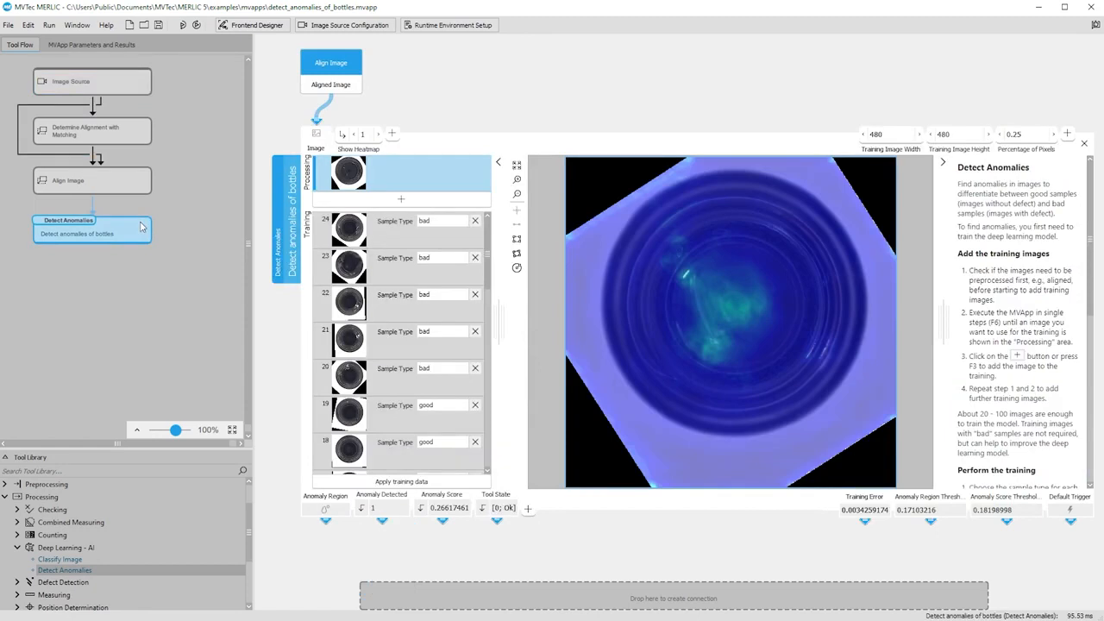
Go to the frontend and view the current bottle result with Show Heatmap turned off and on again
{"action": "left_click", "coordinate": [256, 26]}
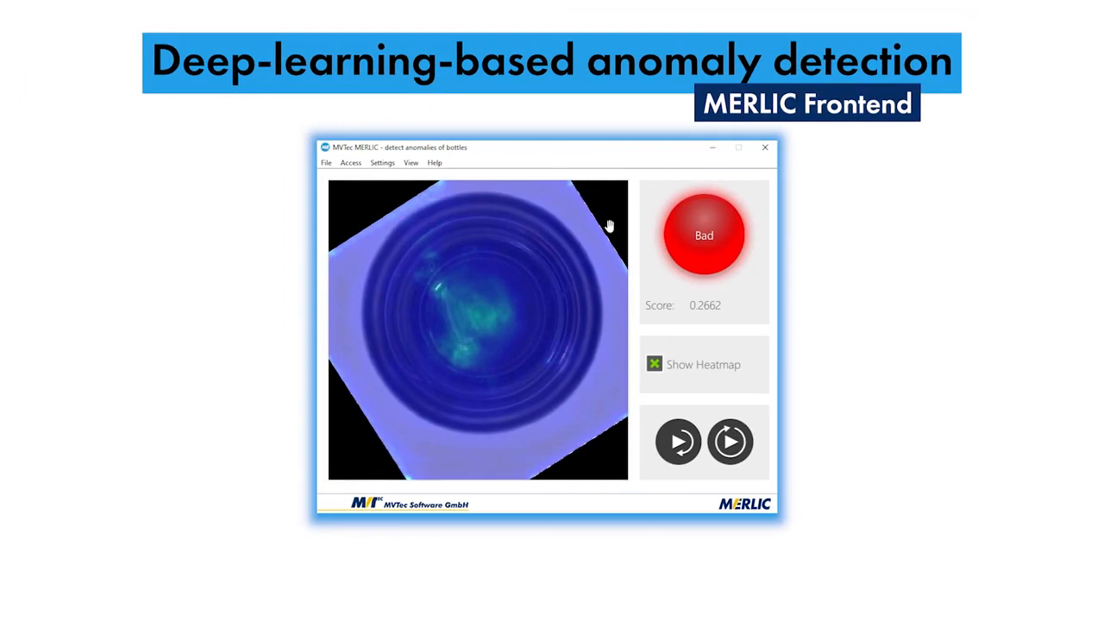
{"action": "left_click", "coordinate": [654, 364]}
{"action": "left_click", "coordinate": [654, 366]}
Evaluate the next two bottle images in single steps in the frontend, toggling the heatmap off and on for the last one
{"action": "left_click", "coordinate": [679, 441]}
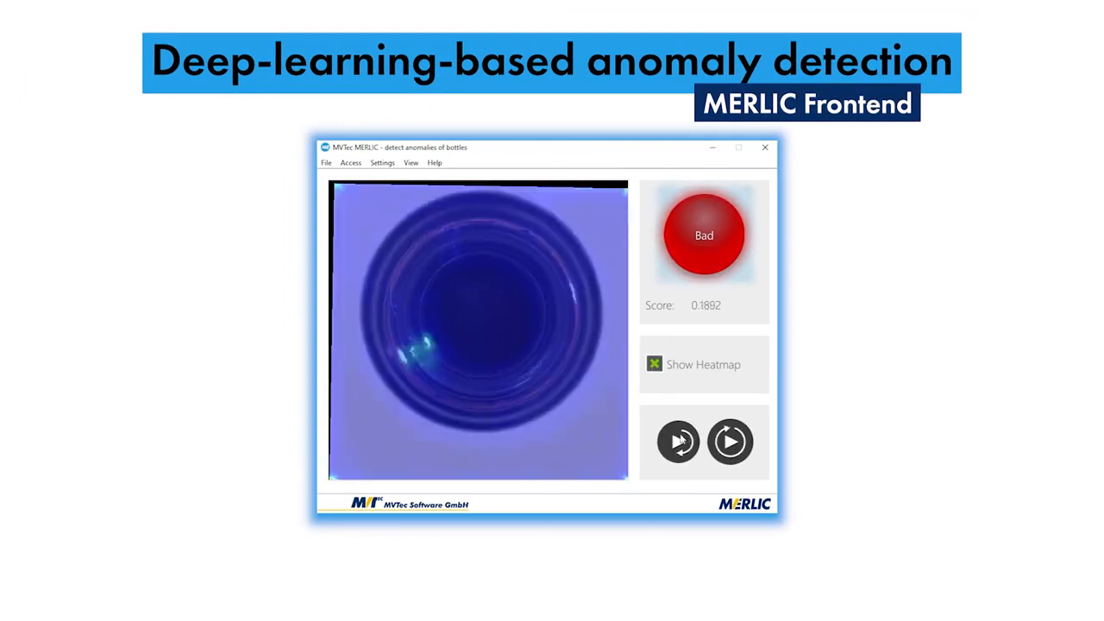
{"action": "left_click", "coordinate": [678, 442]}
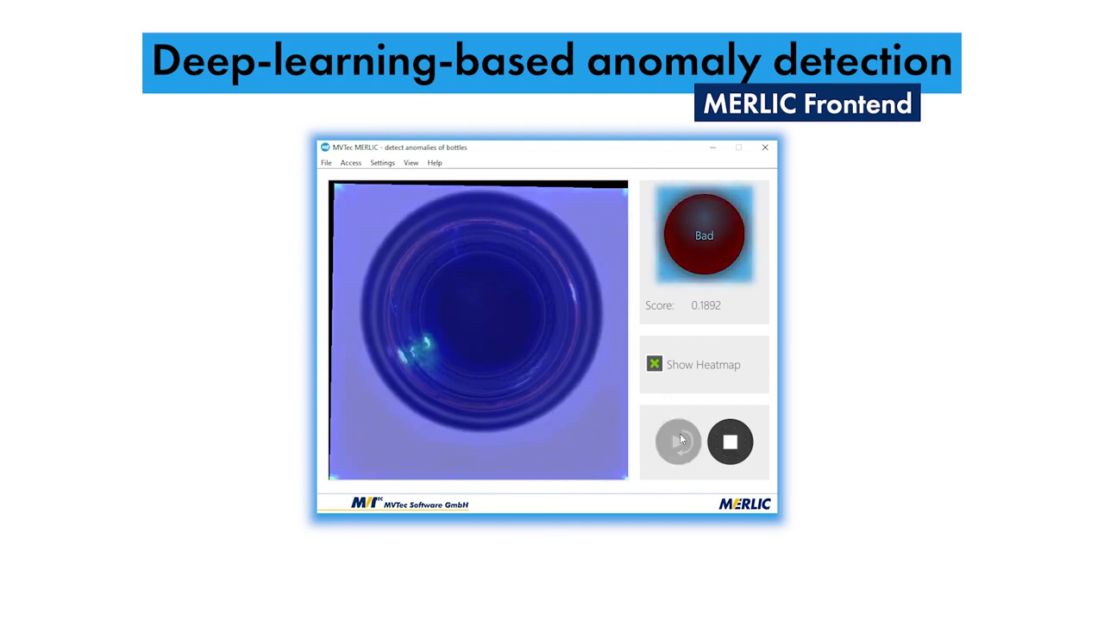
{"action": "left_click", "coordinate": [654, 365]}
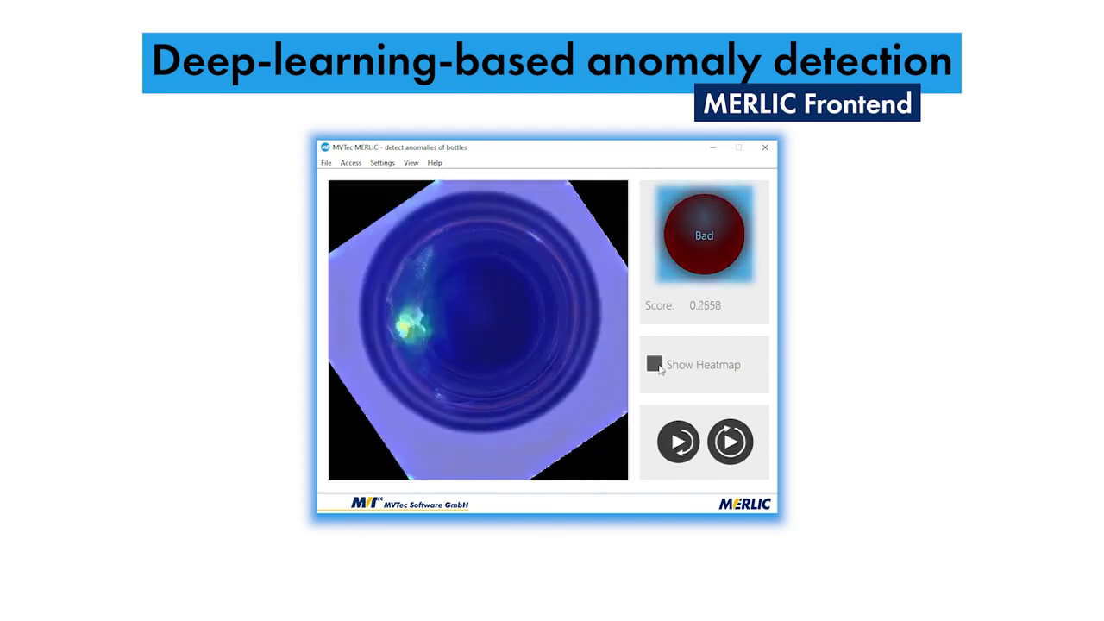
{"action": "left_click", "coordinate": [657, 365]}
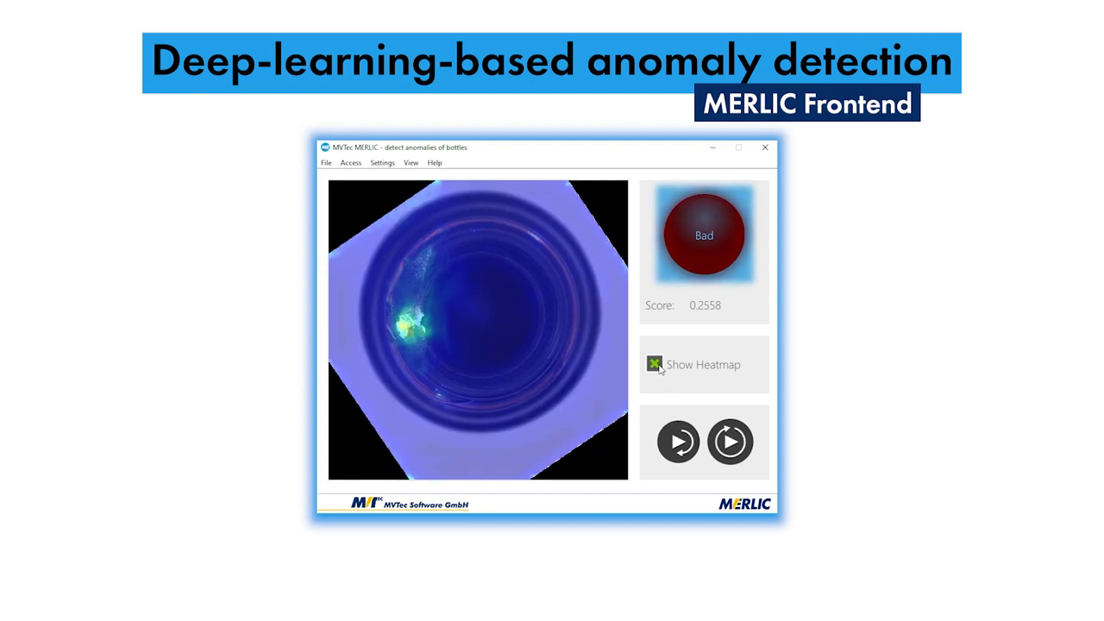